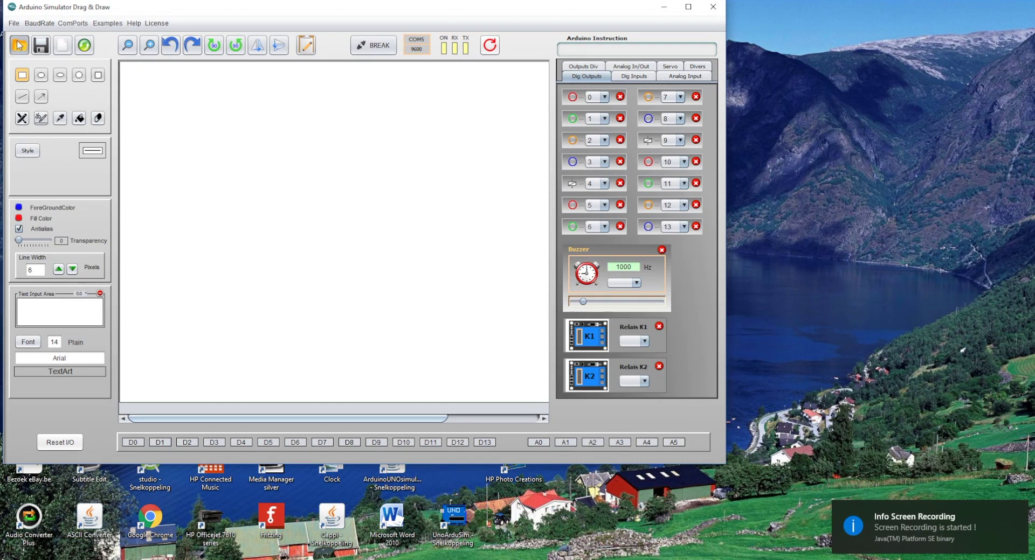
Step: Load parking01.jpg from CappiCaptures > CapturePreview as the canvas background
left_click(19, 45)
double_click(436, 201)
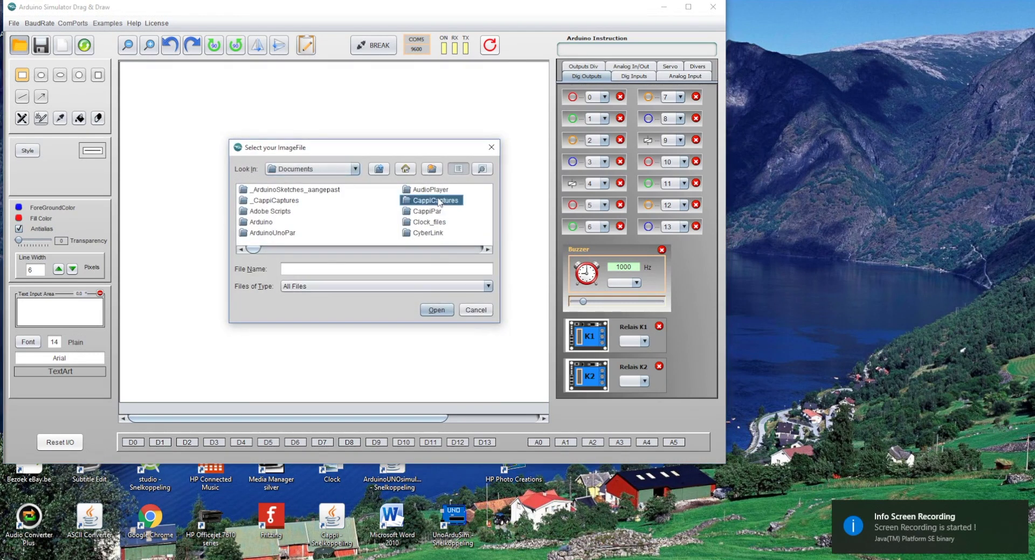
double_click(273, 200)
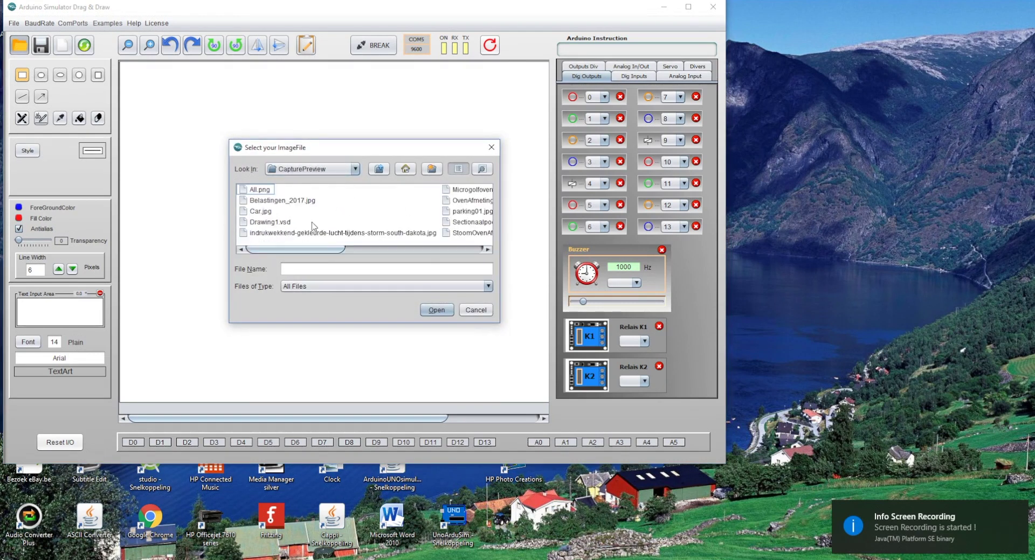
left_click(443, 250)
left_click(272, 211)
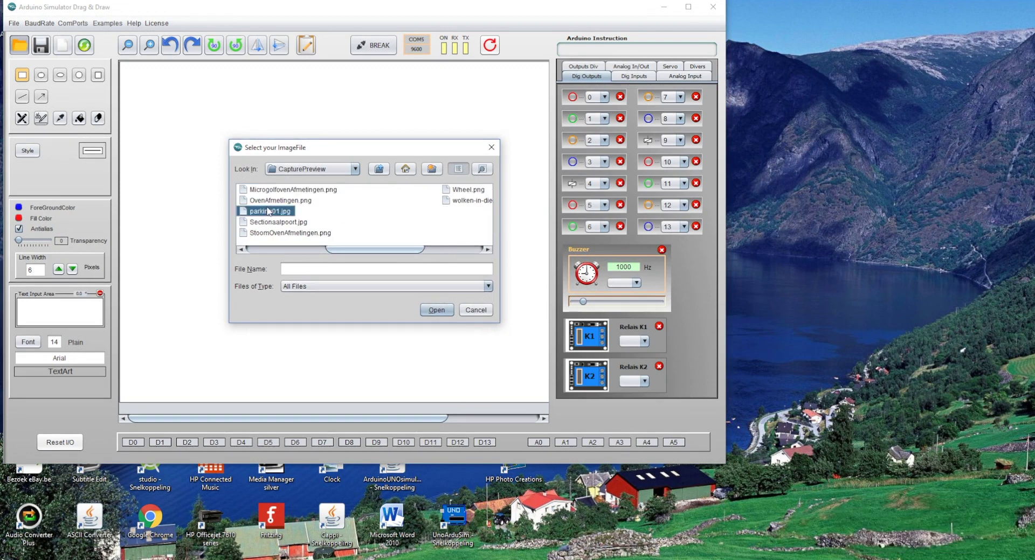
left_click(435, 309)
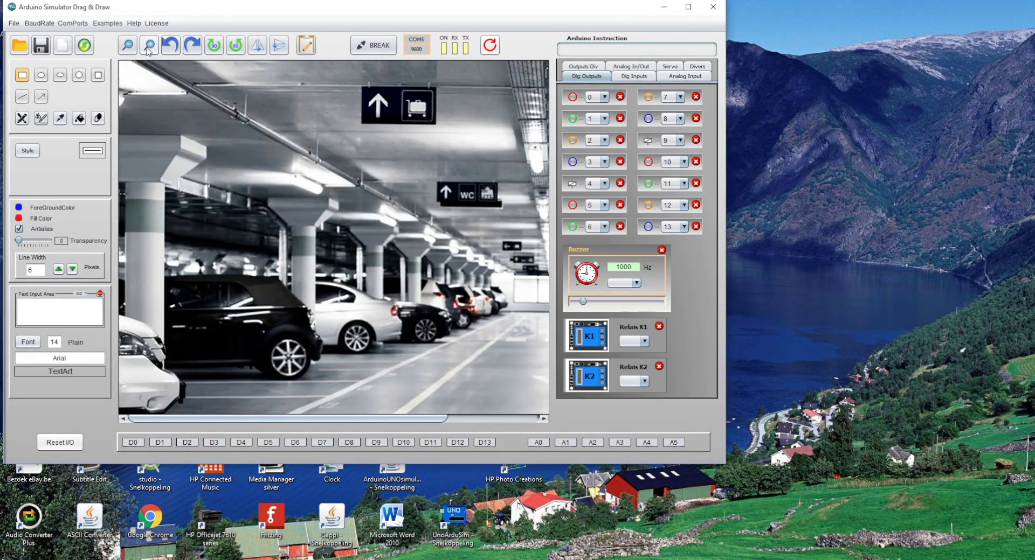
Step: Zoom out four times so the whole garage photo fits the canvas
left_click(128, 45)
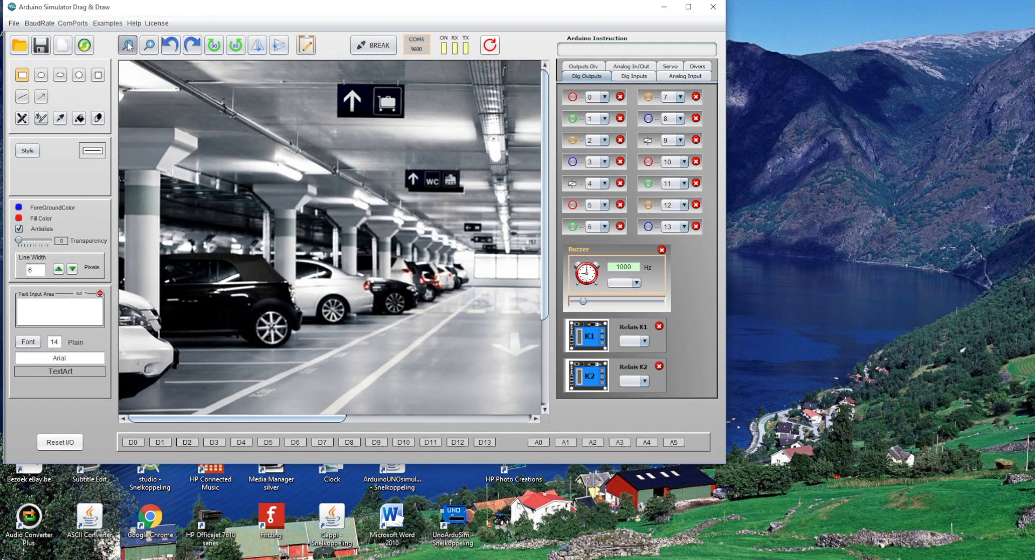
left_click(127, 46)
left_click(128, 46)
left_click(127, 45)
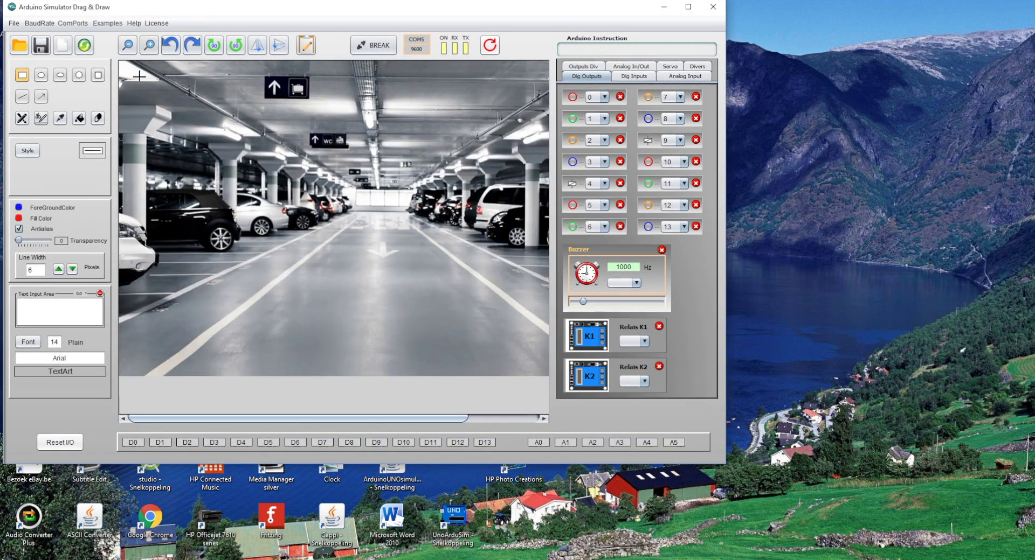
Step: Open the Parking example sketch and place its window on the right, stretched taller
left_click(108, 23)
mouse_move(161, 119)
left_click(210, 120)
left_click_drag(549, 139, 897, 12)
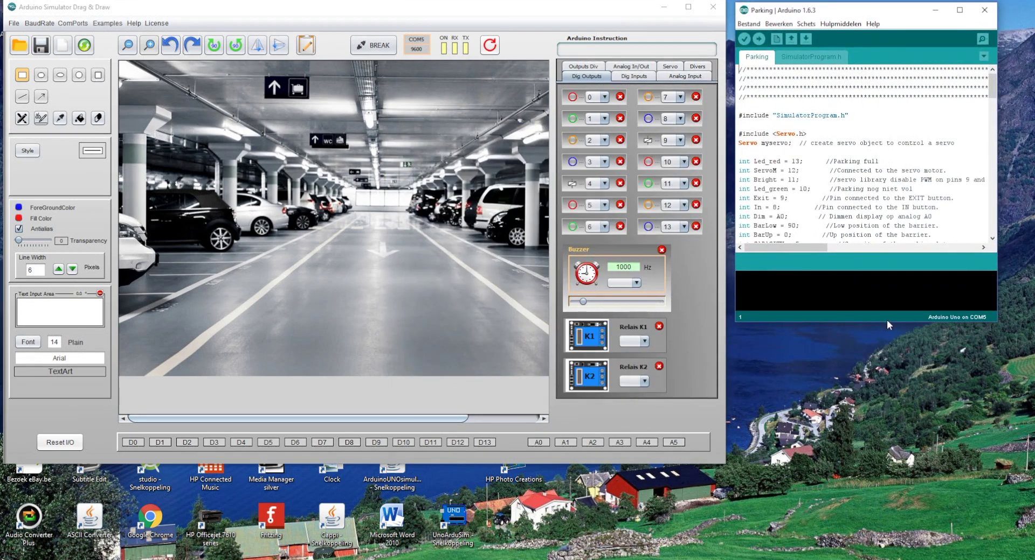
left_click_drag(887, 321, 862, 538)
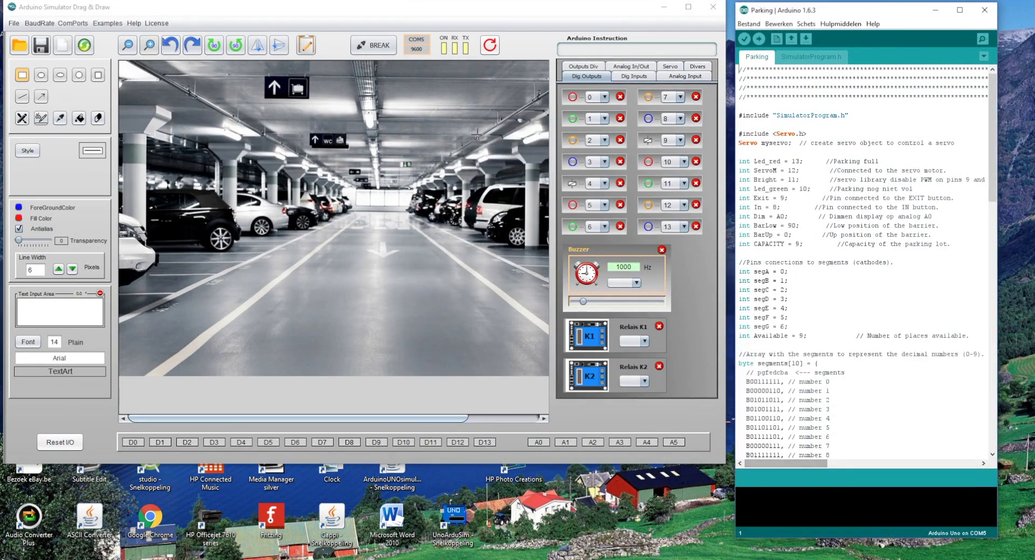
Step: Cycle the pin 13 output LED in the simulator through its colours
left_click(649, 231)
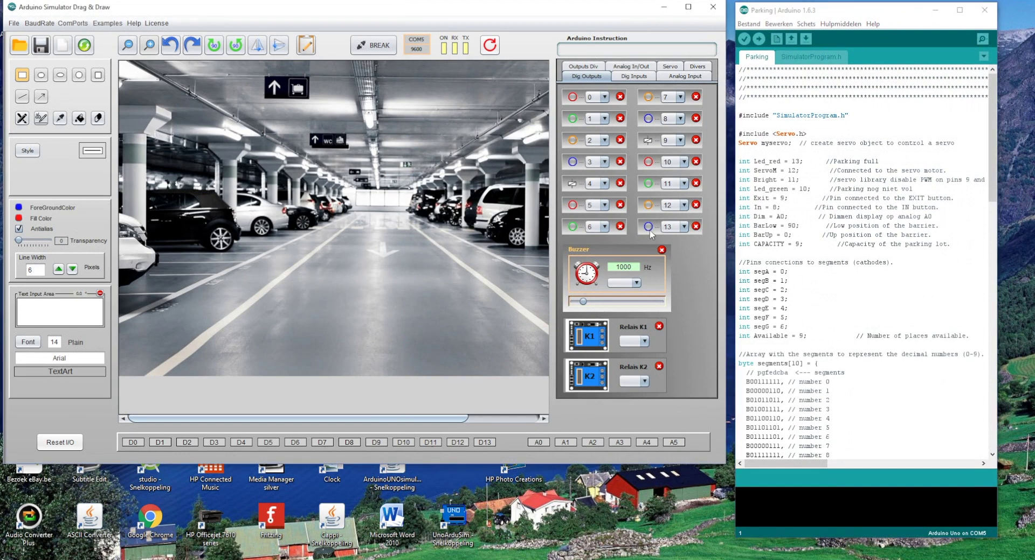
left_click(649, 228)
left_click(649, 229)
left_click(648, 229)
Step: Place the red LED near the top of the garage photo and connect it to D13
left_click_drag(648, 230, 275, 130)
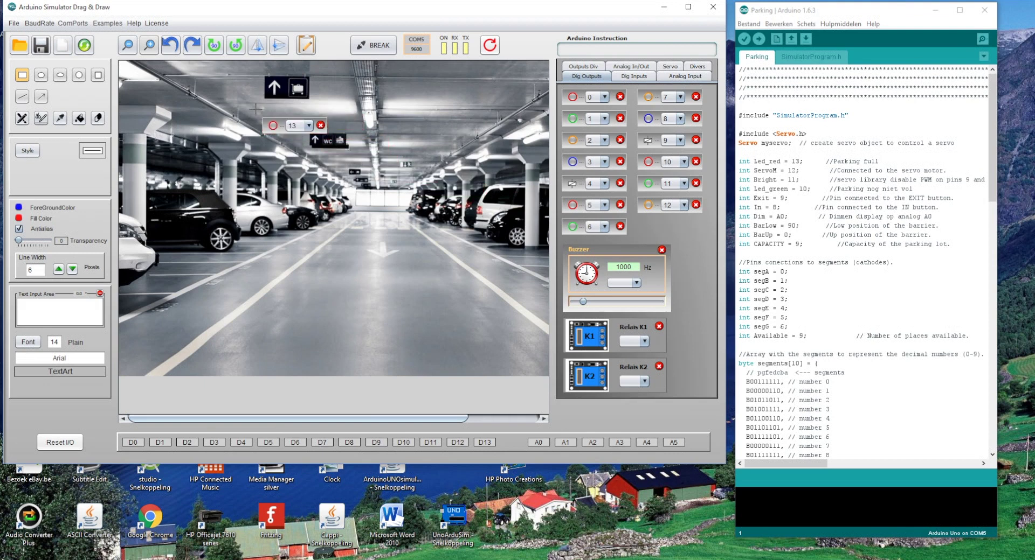
left_click(22, 118)
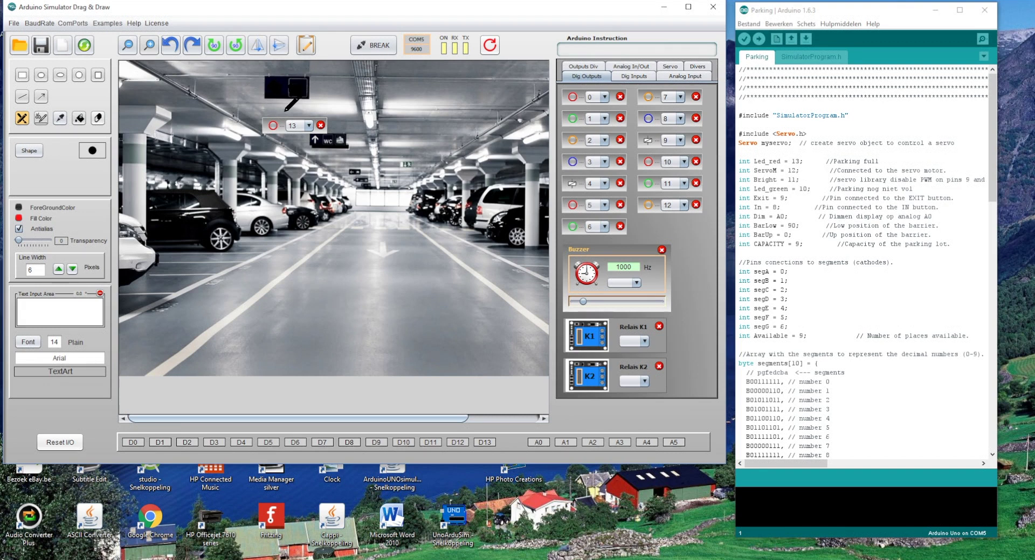
left_click(22, 75)
left_click_drag(268, 120, 267, 79)
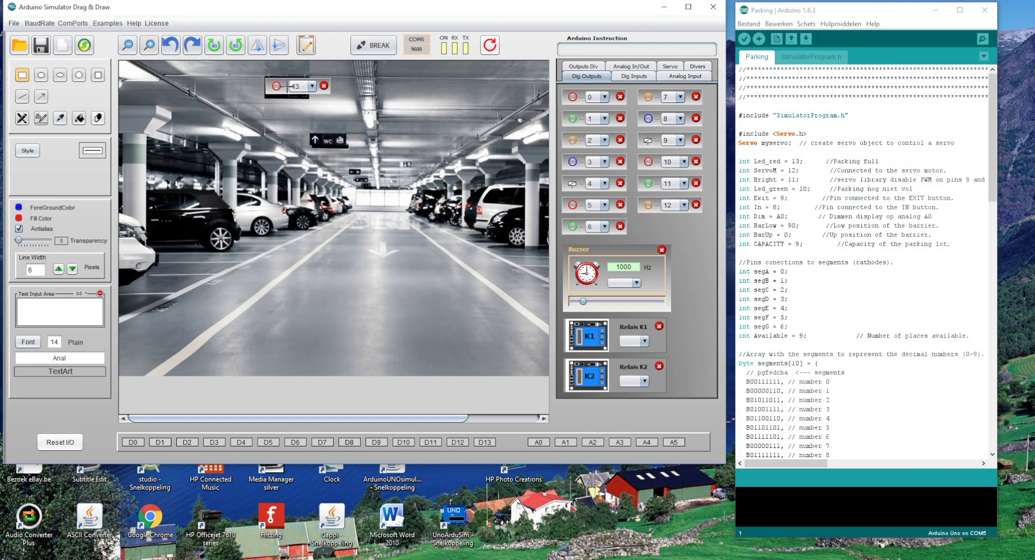
left_click(312, 86)
left_click(300, 96)
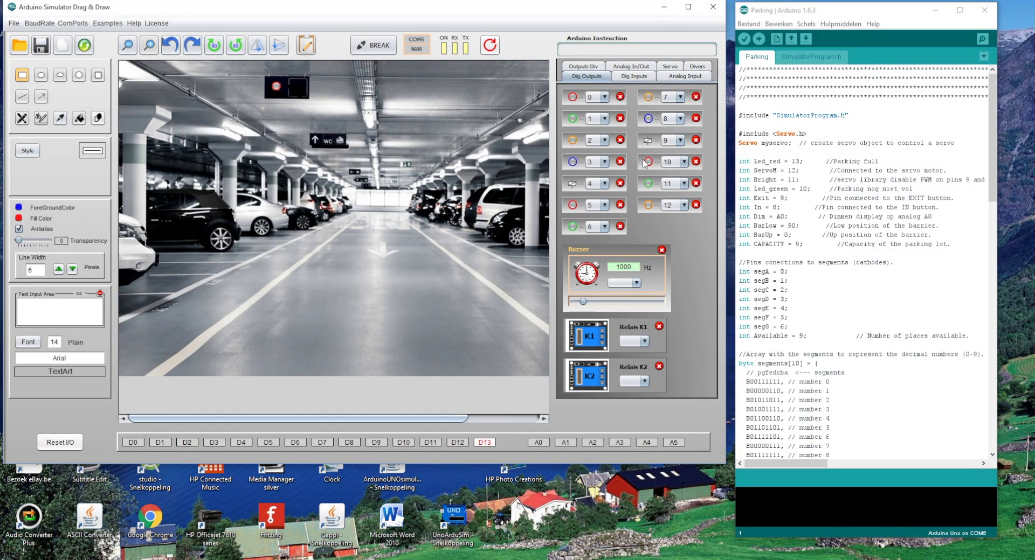
Step: Place the green LED beside the red one and connect it to D10
left_click_drag(644, 165, 287, 79)
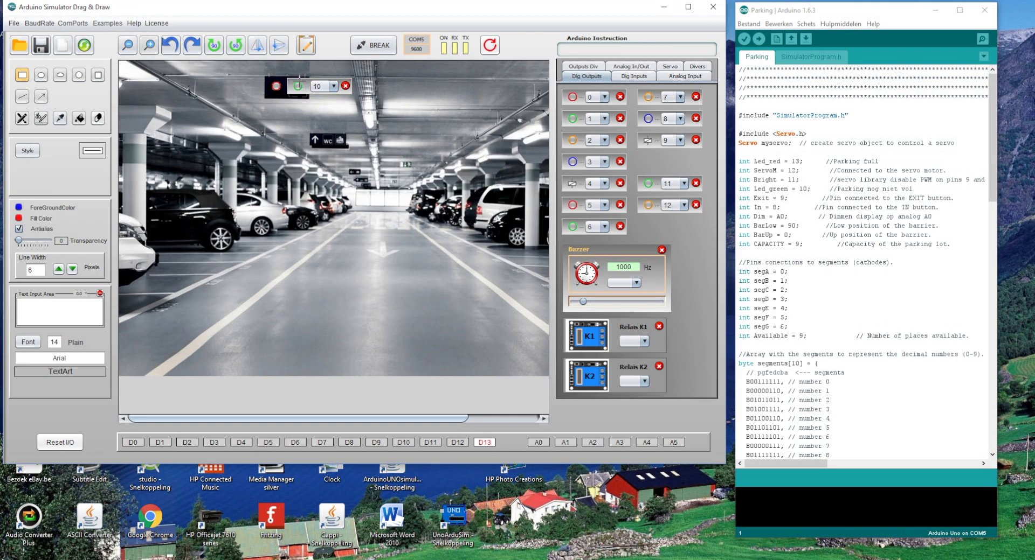
left_click(333, 86)
left_click(324, 102)
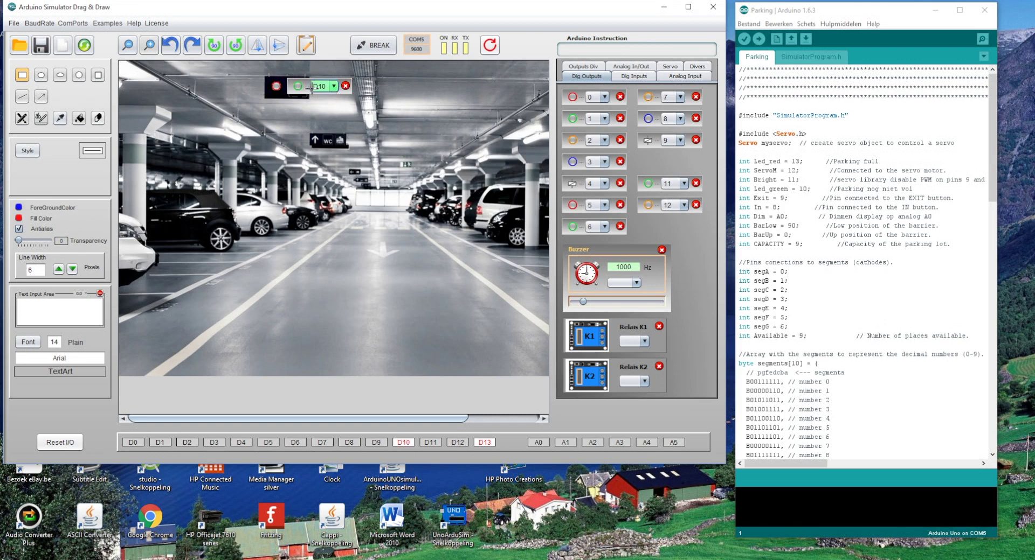
left_click(701, 67)
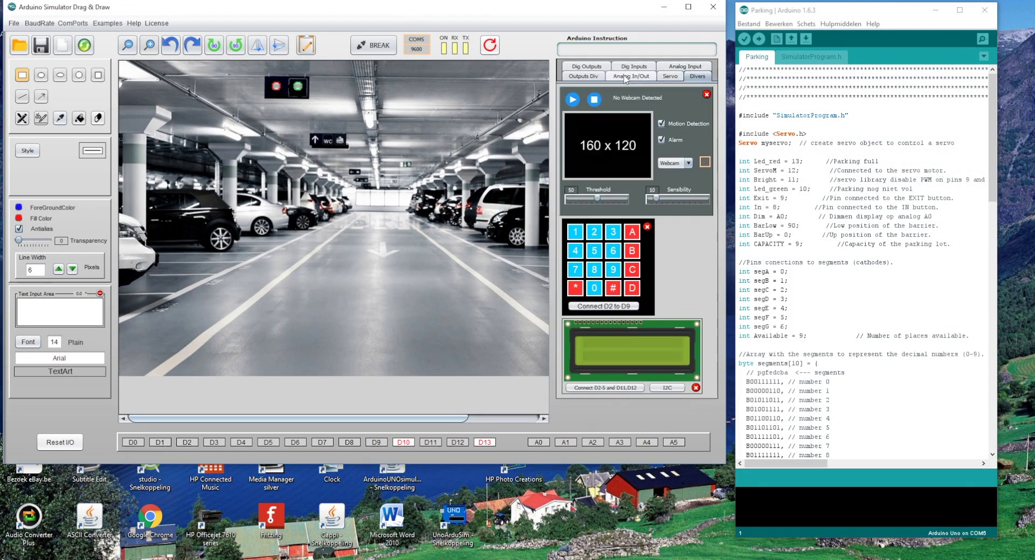
Step: Add a common-anode 7-segment display on D0–D6 at the photo's top-left
left_click(583, 76)
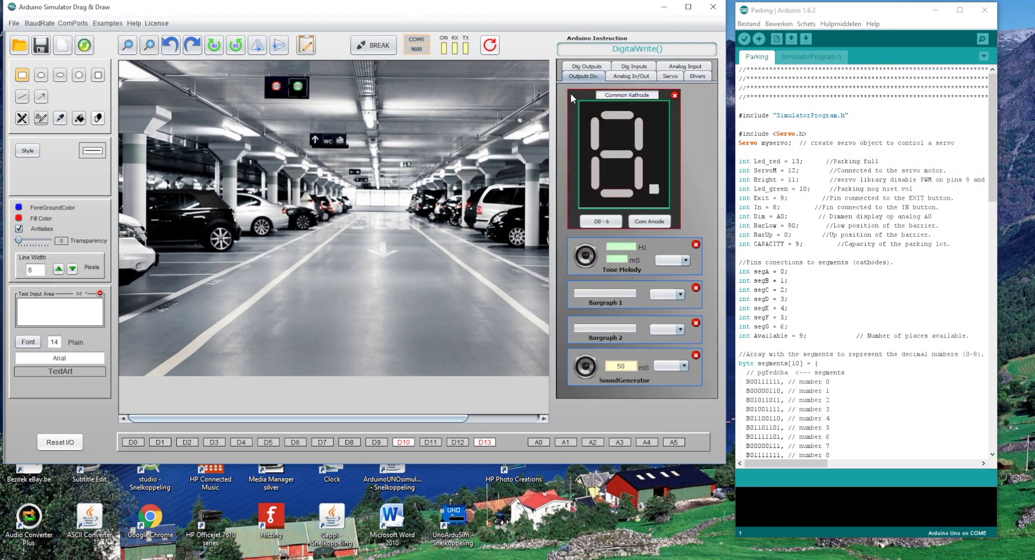
left_click_drag(570, 93, 122, 66)
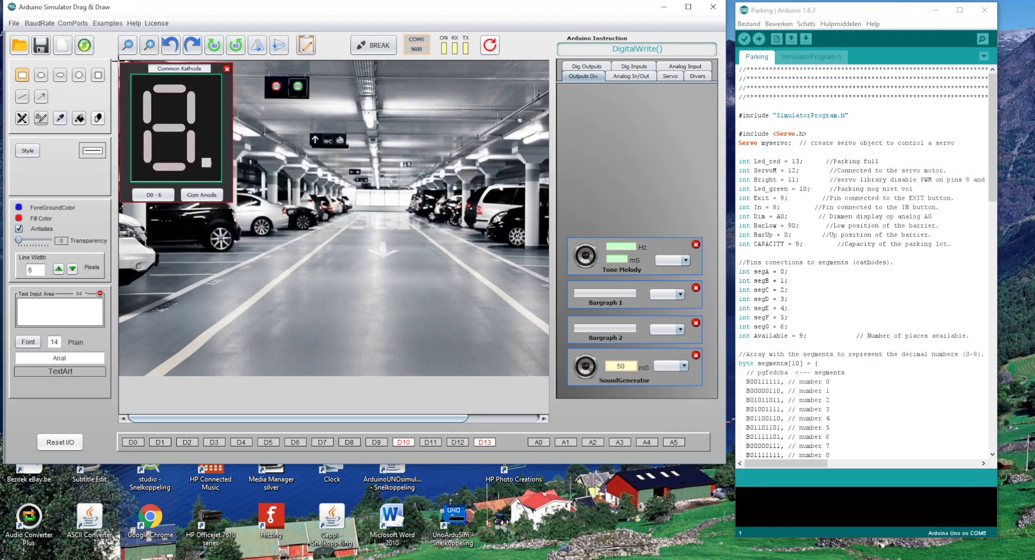
left_click(153, 195)
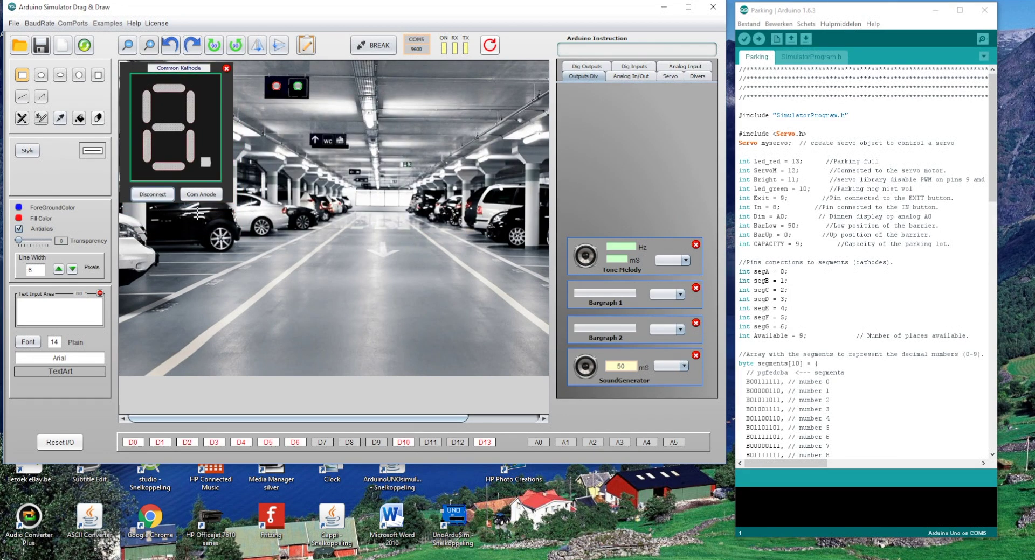
left_click(205, 195)
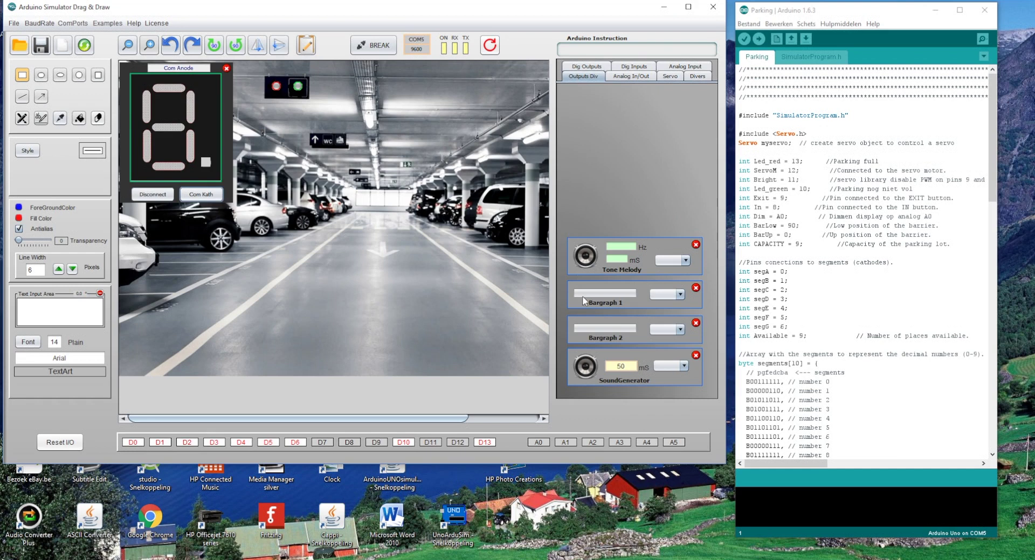
Step: Place Bargraph 1 at the top-centre of the photo on PWM 11
left_click_drag(572, 301, 401, 65)
left_click(516, 78)
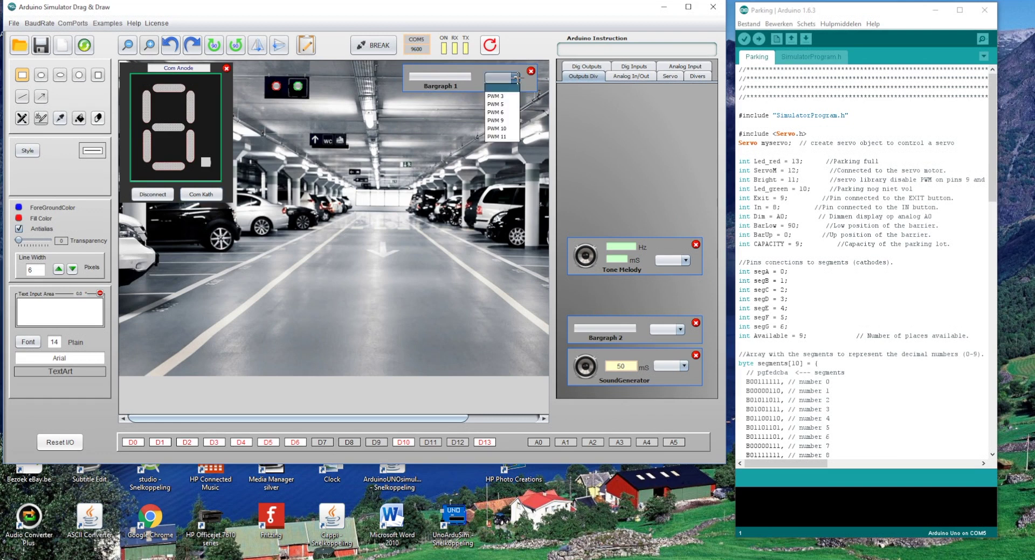
left_click(506, 137)
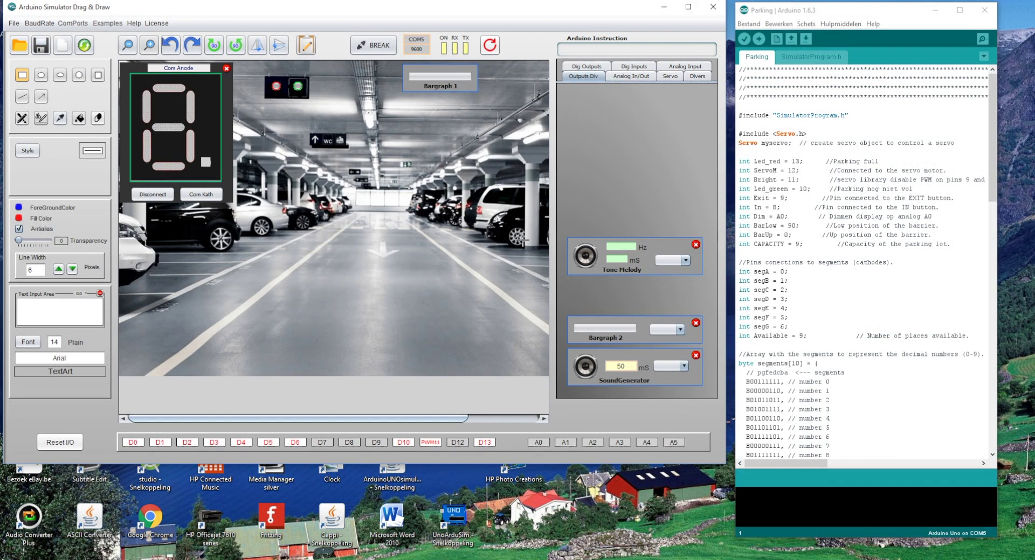
Step: Add an analog slider under Bargraph 1 connected to pin A0
left_click(685, 67)
left_click_drag(566, 264, 404, 97)
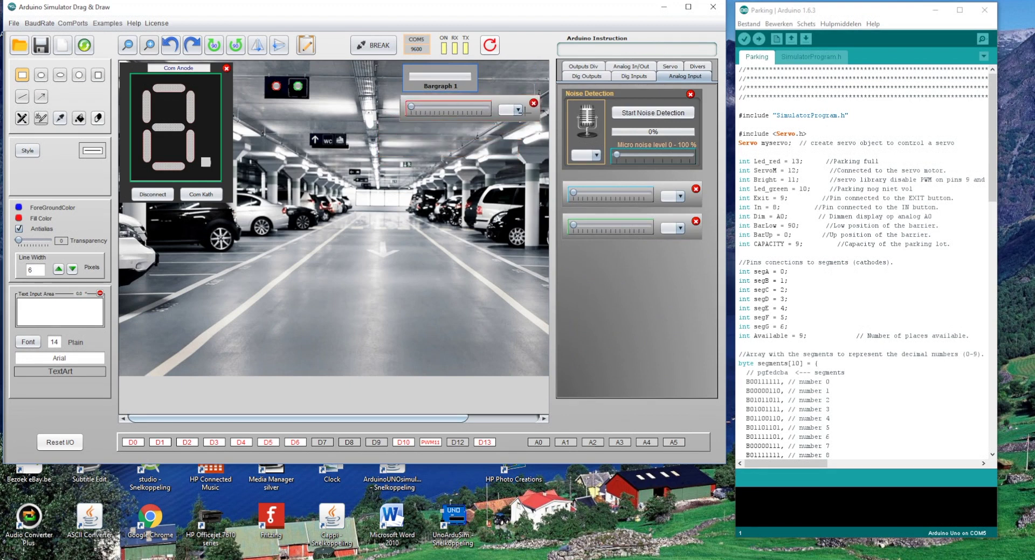
left_click(517, 110)
left_click(509, 123)
Step: Shift Bargraph 1 slightly left and place the servo barrier across the parking lane
left_click(421, 65)
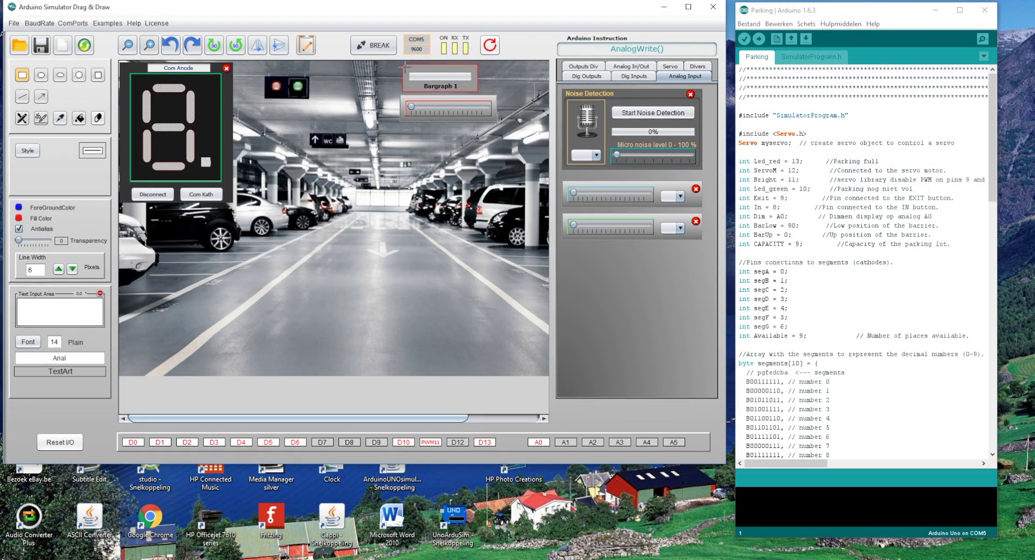
left_click_drag(404, 68, 400, 63)
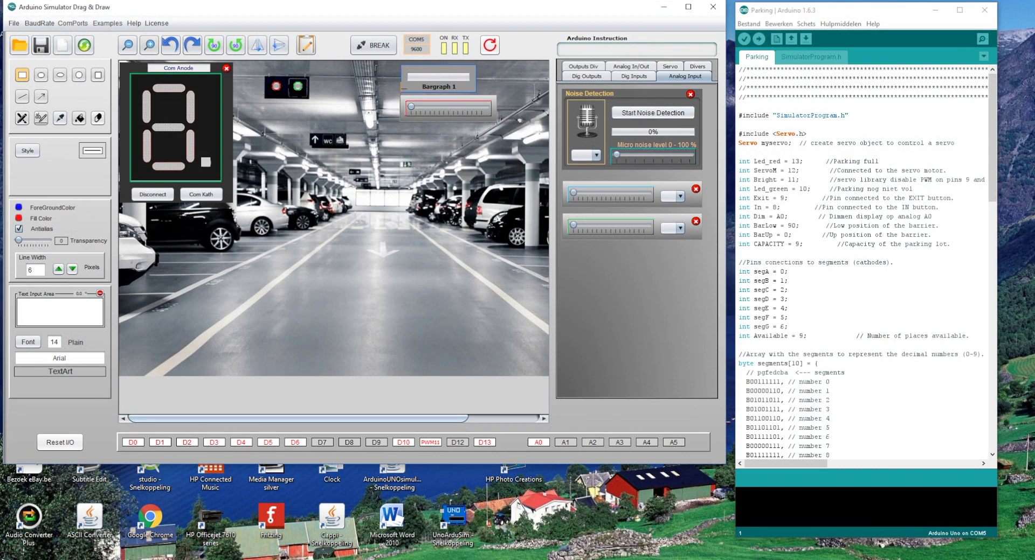
left_click(666, 67)
left_click_drag(626, 335, 383, 174)
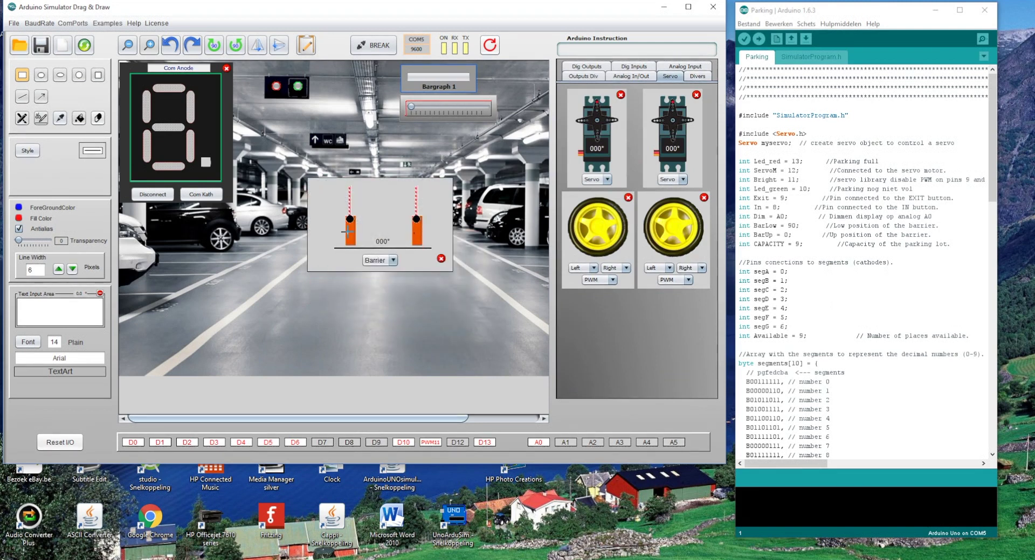
Step: Connect the barrier gate to pin D12 and close its settings panel
left_click(382, 261)
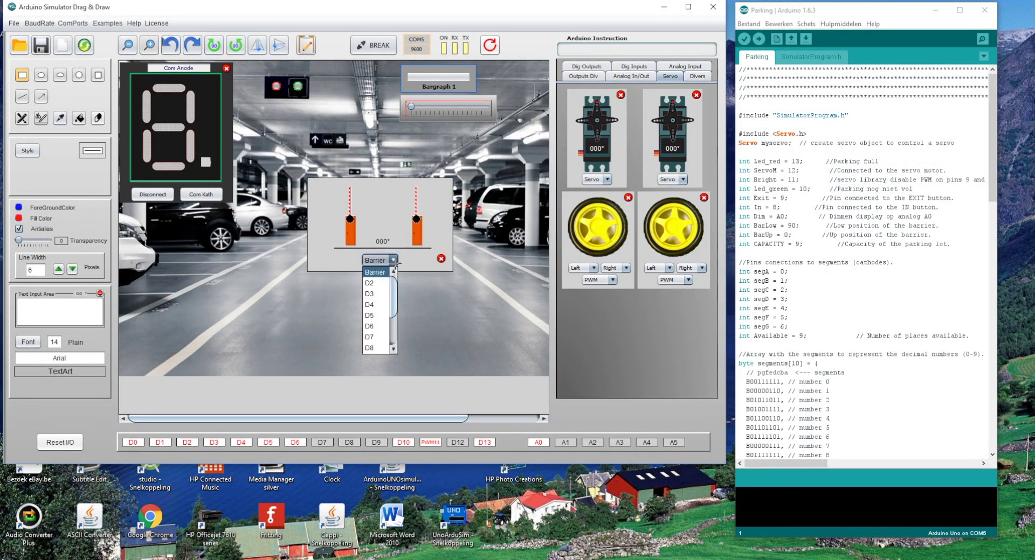
scroll(376, 340, "down", 2)
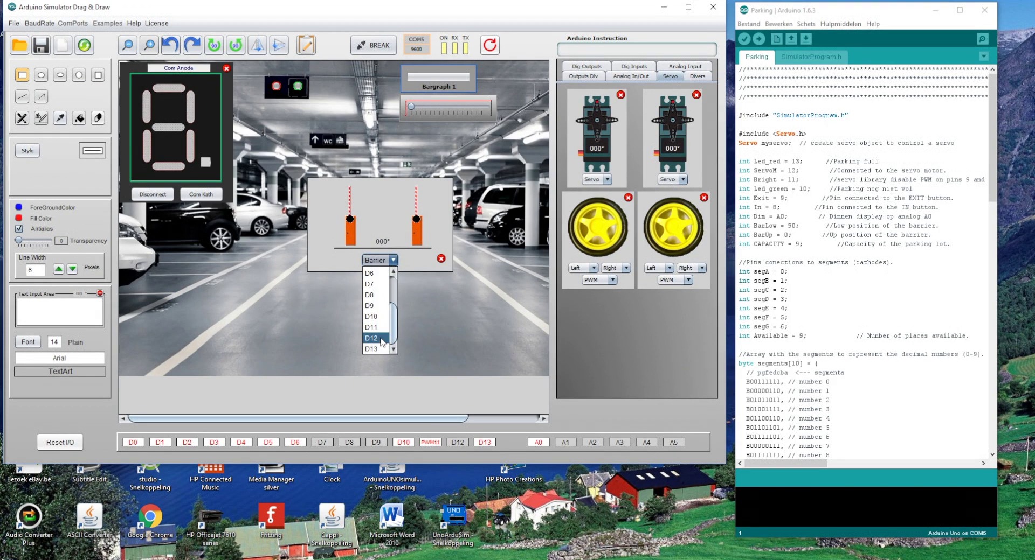
left_click(378, 344)
left_click(306, 330)
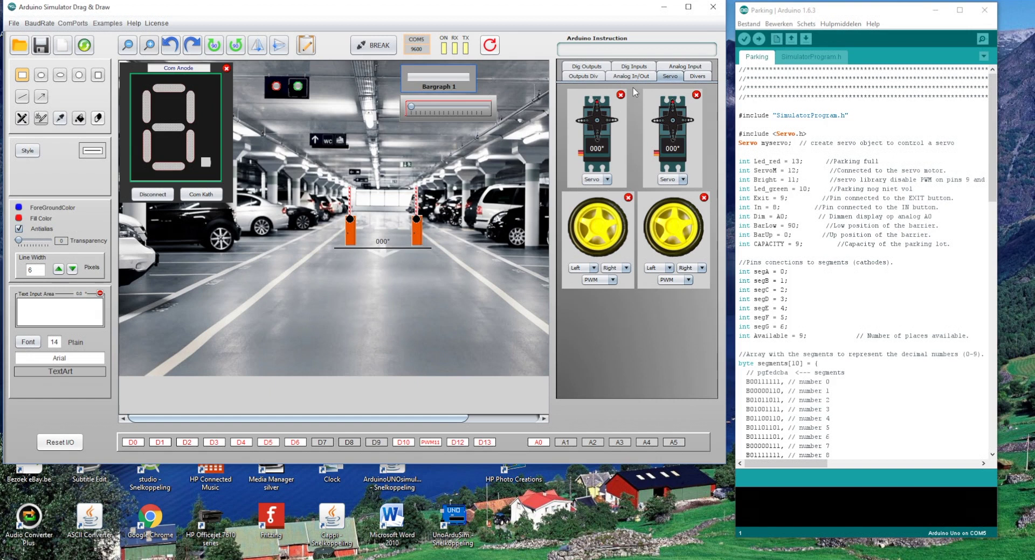
left_click(585, 67)
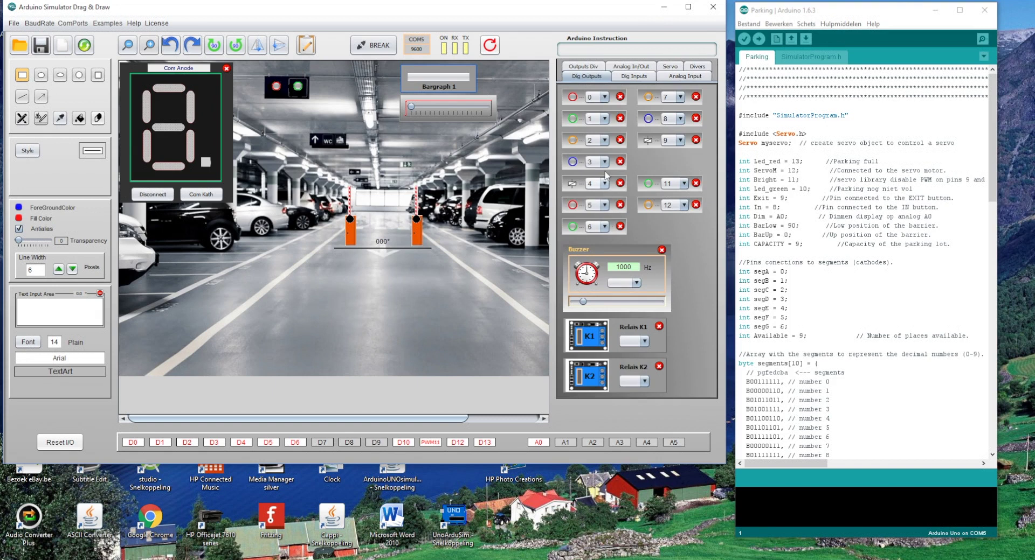
Step: Place input buttons 1 and 2 at the lower left and lower right of the scene
left_click(633, 76)
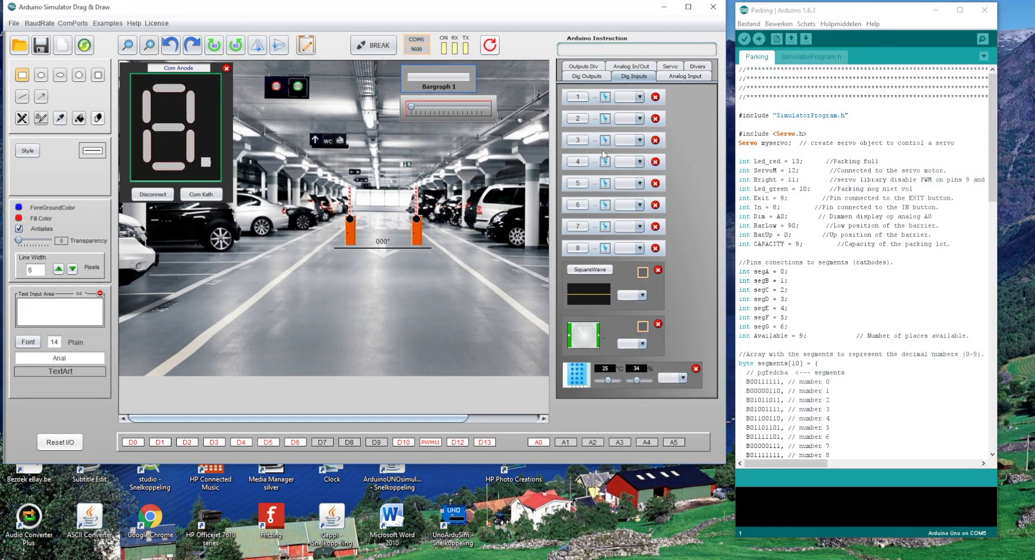
left_click_drag(563, 104, 219, 342)
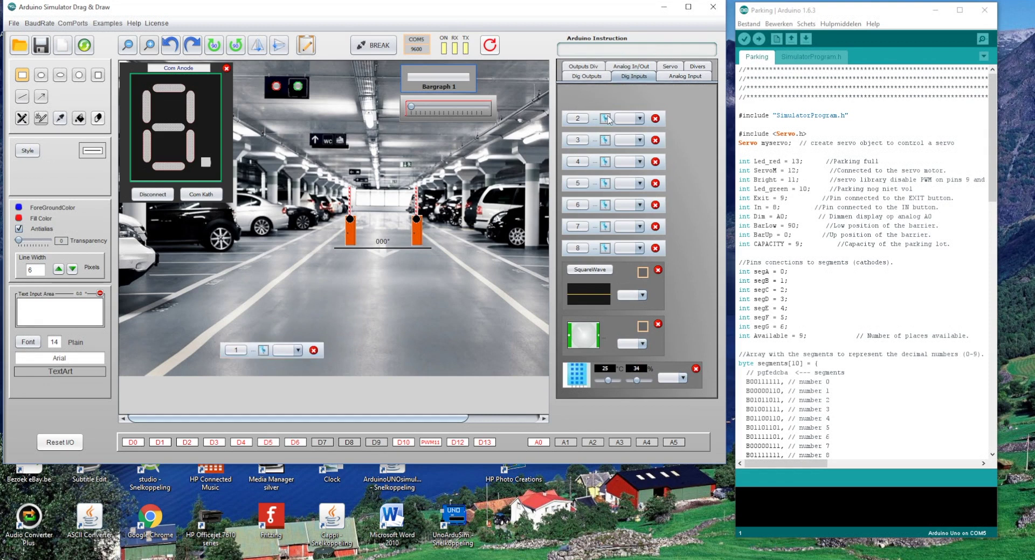
left_click_drag(565, 123, 390, 341)
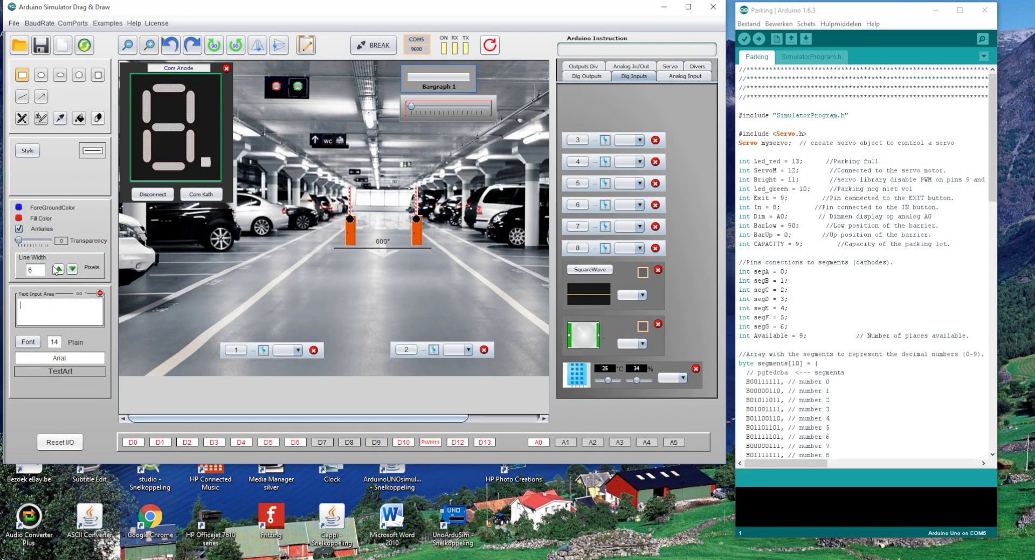
Step: Add ENTRY and EXIT text labels above the two buttons
type("EXIT")
left_click(41, 119)
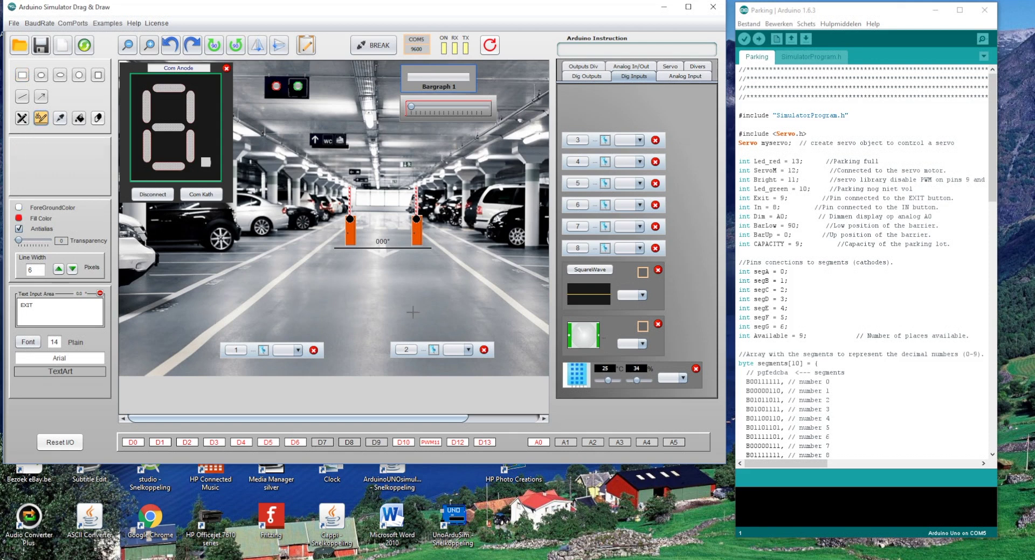
left_click(396, 350)
key("BackSpace")
key("BackSpace")
type("NTRY")
Step: Connect the ENTRY button to D8 and the EXIT button to D9, then hide both panels
left_click(223, 351)
left_click(294, 350)
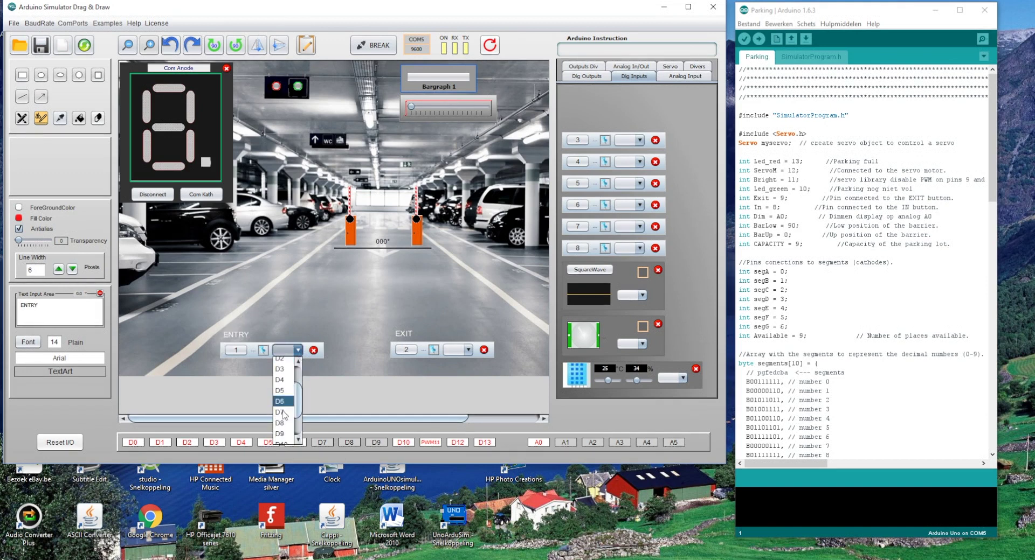
left_click(281, 423)
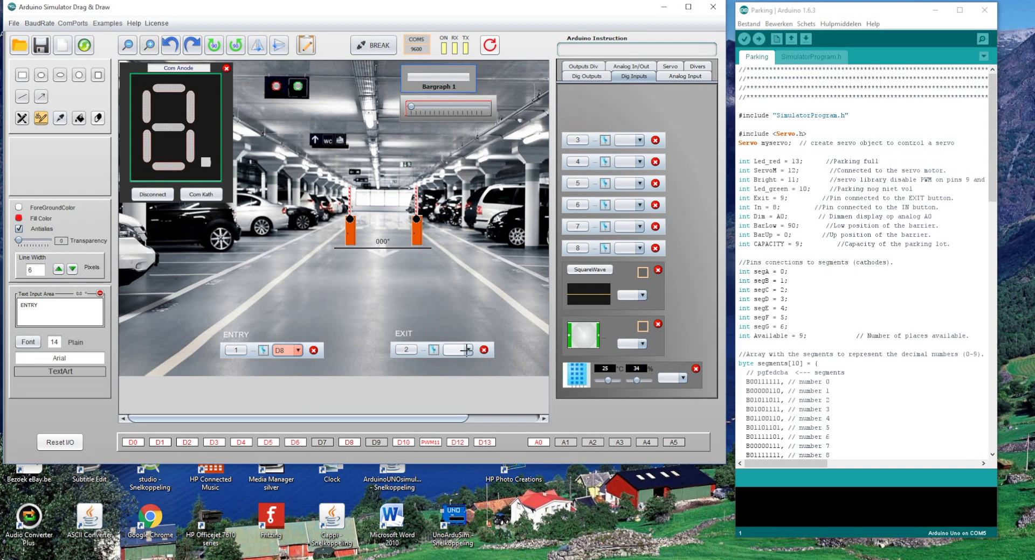
left_click(466, 351)
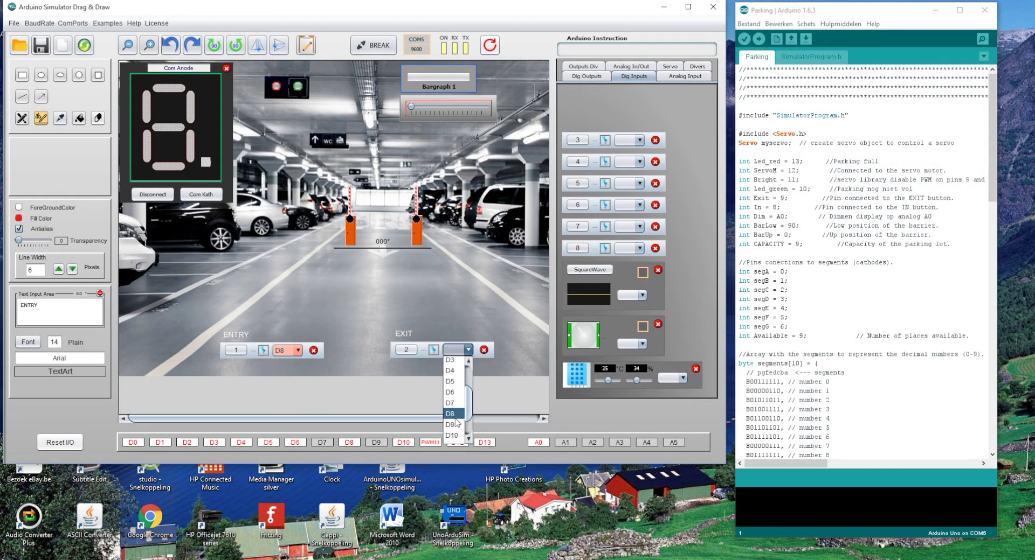
left_click(453, 425)
left_click(423, 353)
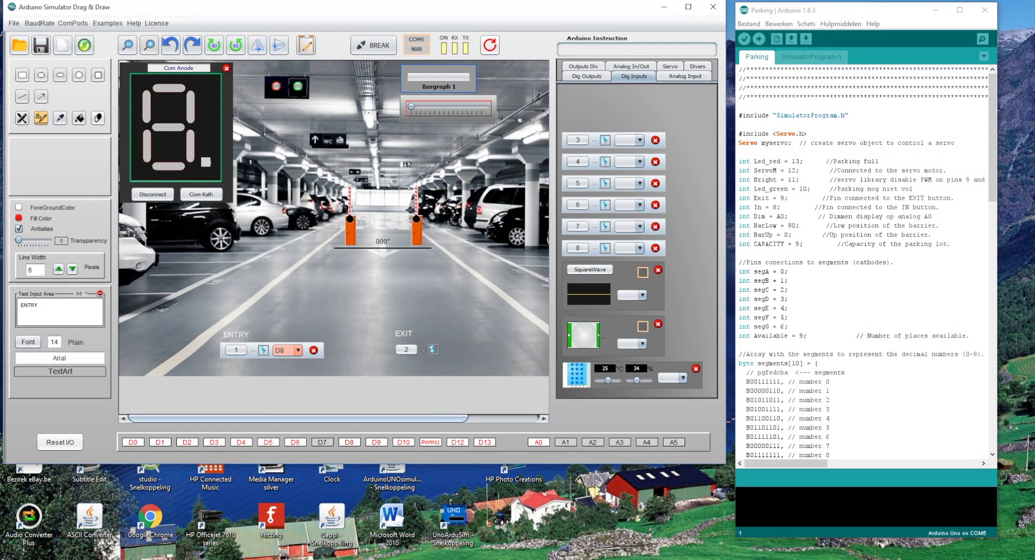
left_click(263, 353)
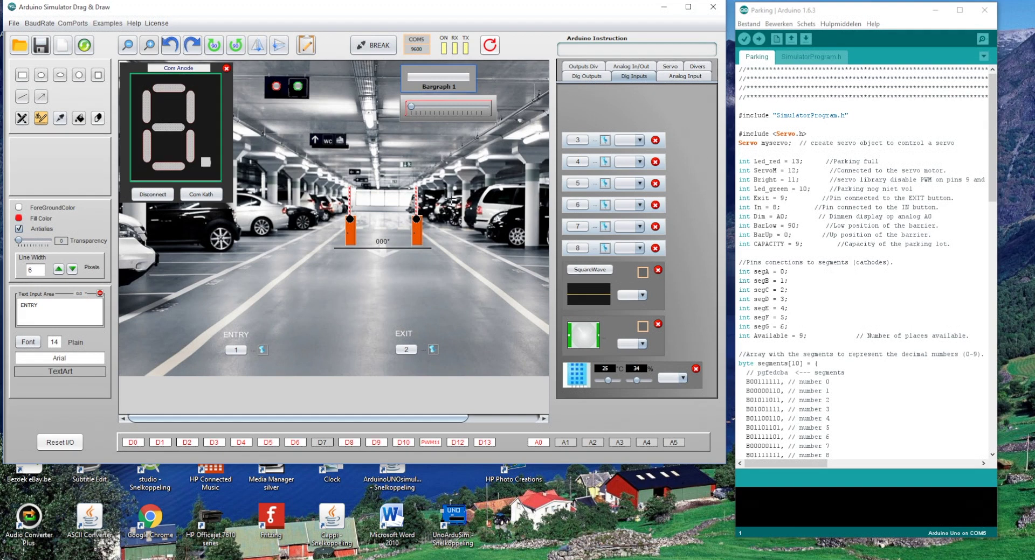
Step: Save the simulator settings as 'Parking' via File > Save Instellingen
left_click(12, 25)
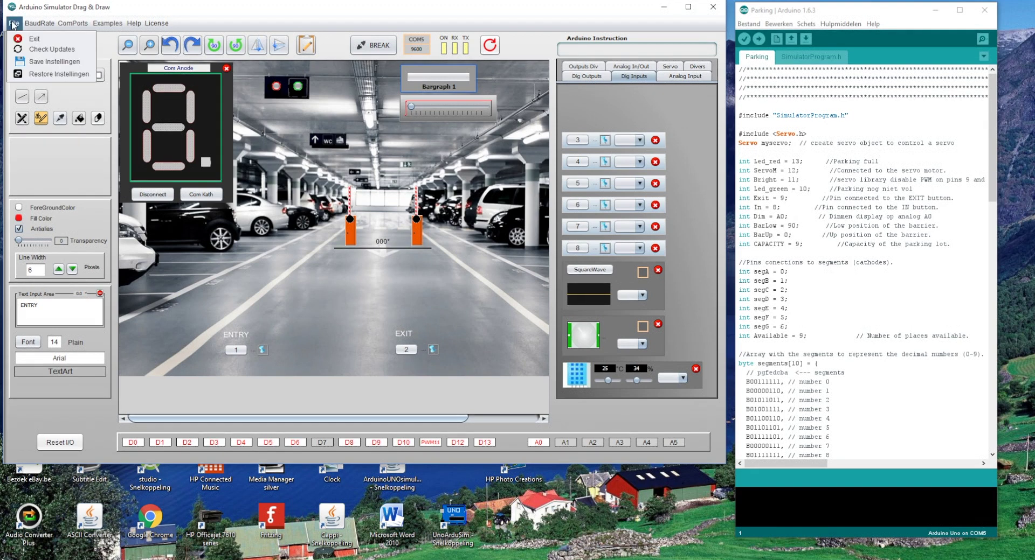
left_click(49, 62)
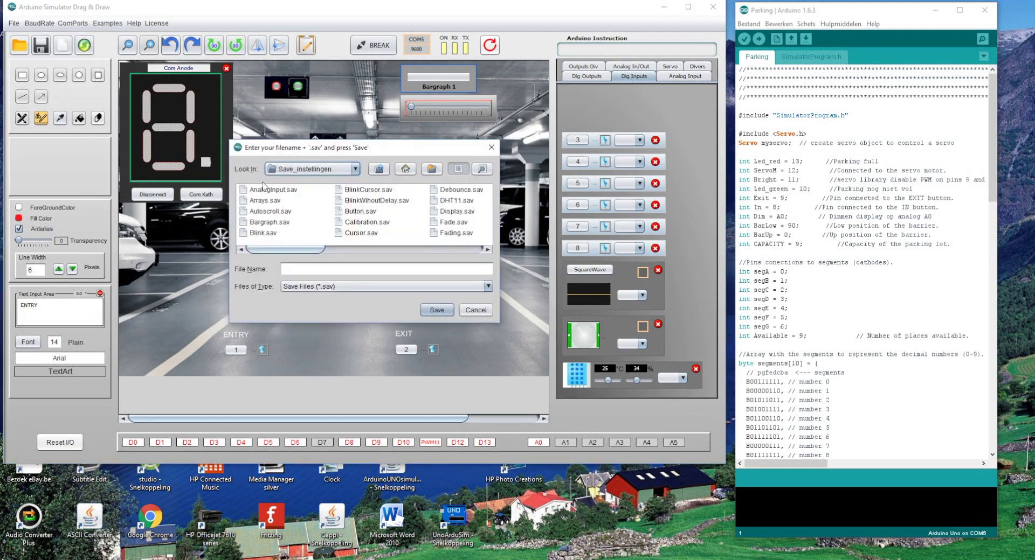
left_click(464, 249)
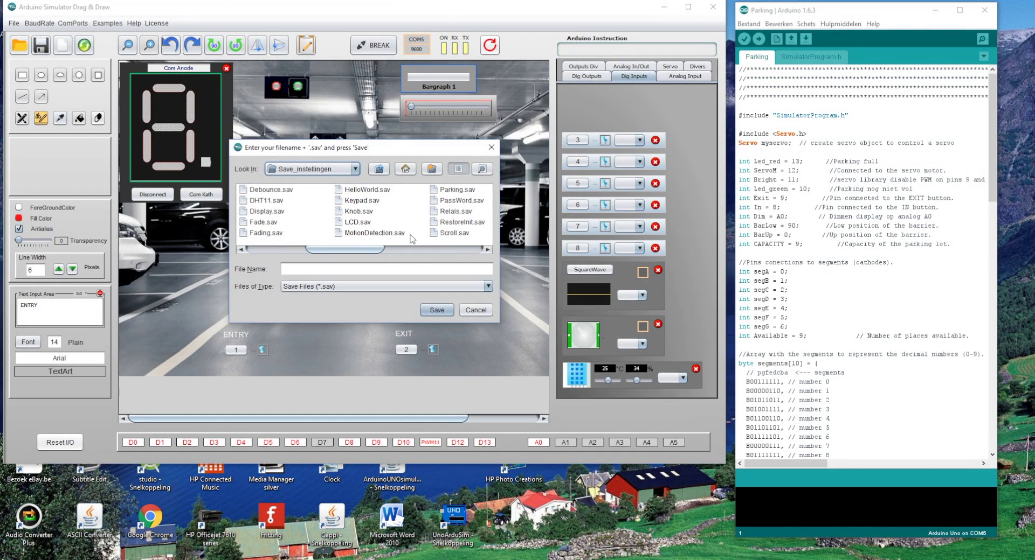
left_click(299, 268)
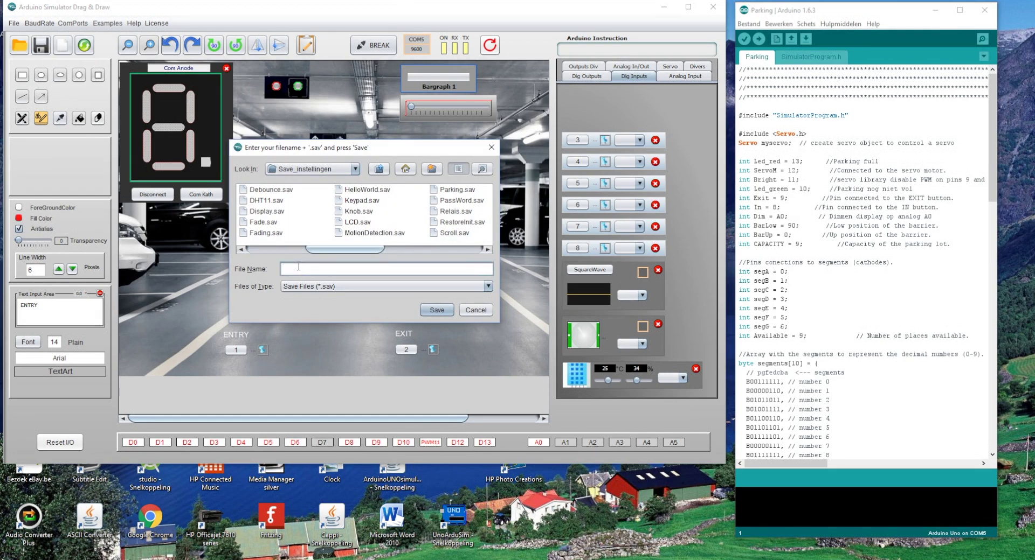
type("arking")
left_click(436, 312)
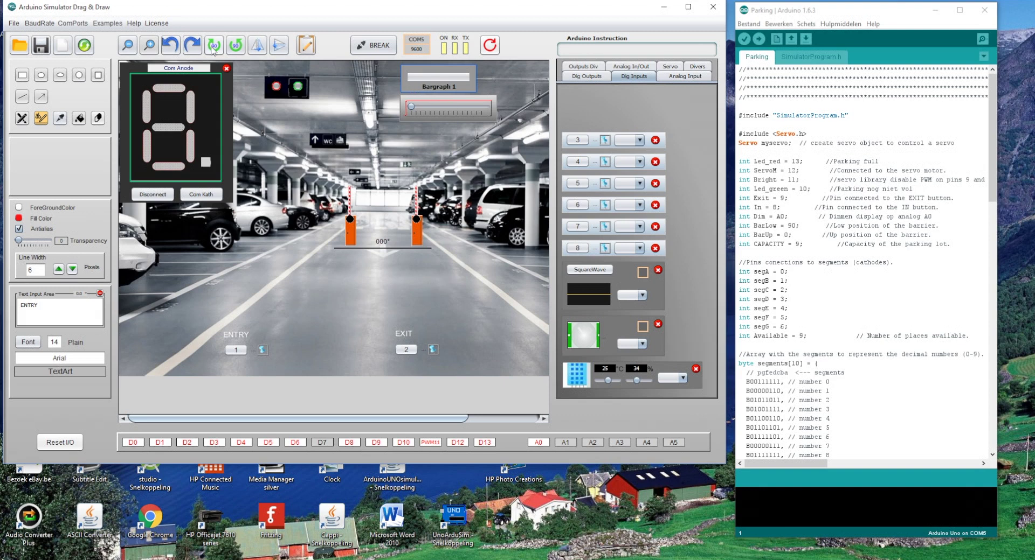
Step: Upload the Parking sketch to the Uno on COM5 and nudge the barrier slightly down-left
left_click(759, 39)
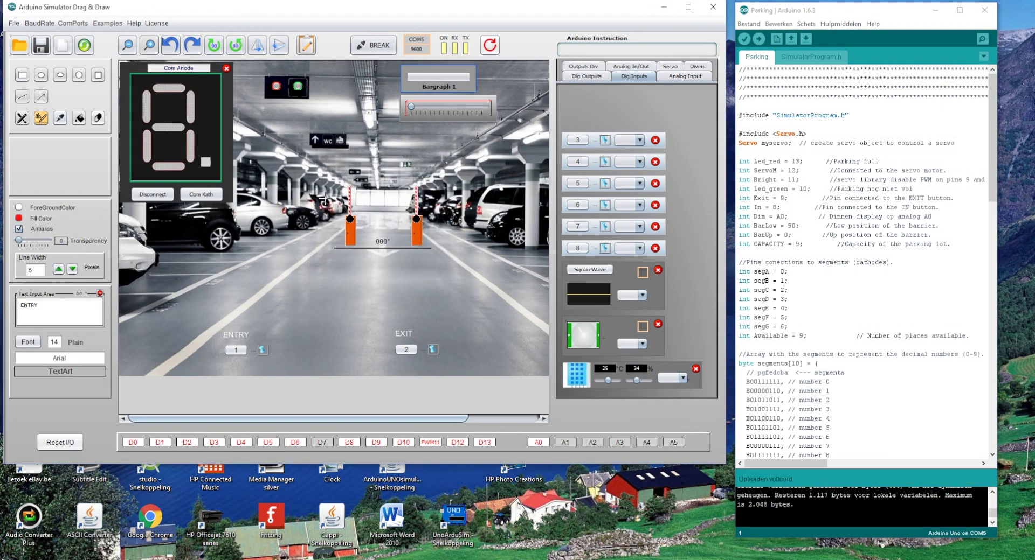
mouse_move(322, 195)
left_click_drag(309, 182, 302, 191)
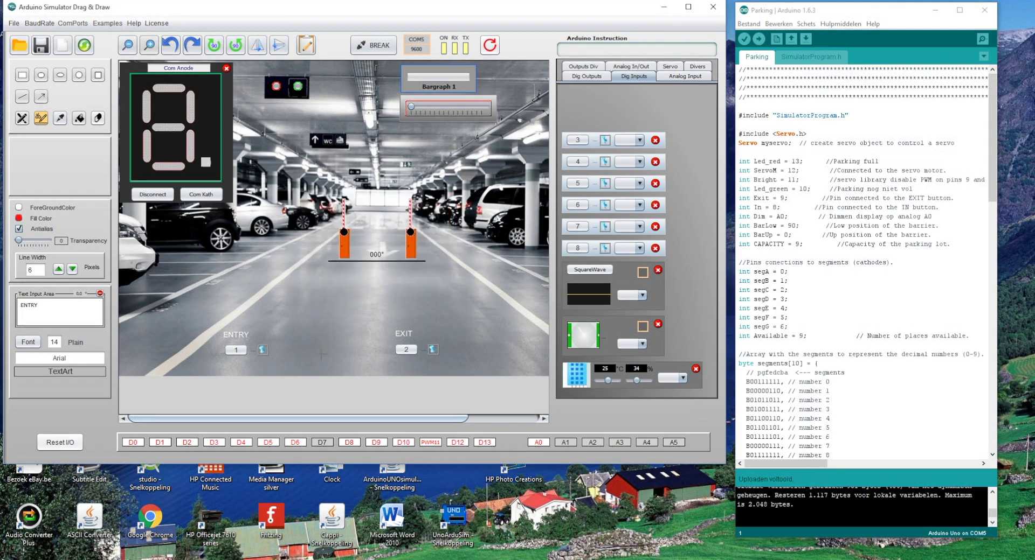
Step: Choose COM5 from the ComPorts menu to link the simulator to the board
left_click(73, 23)
left_click(76, 91)
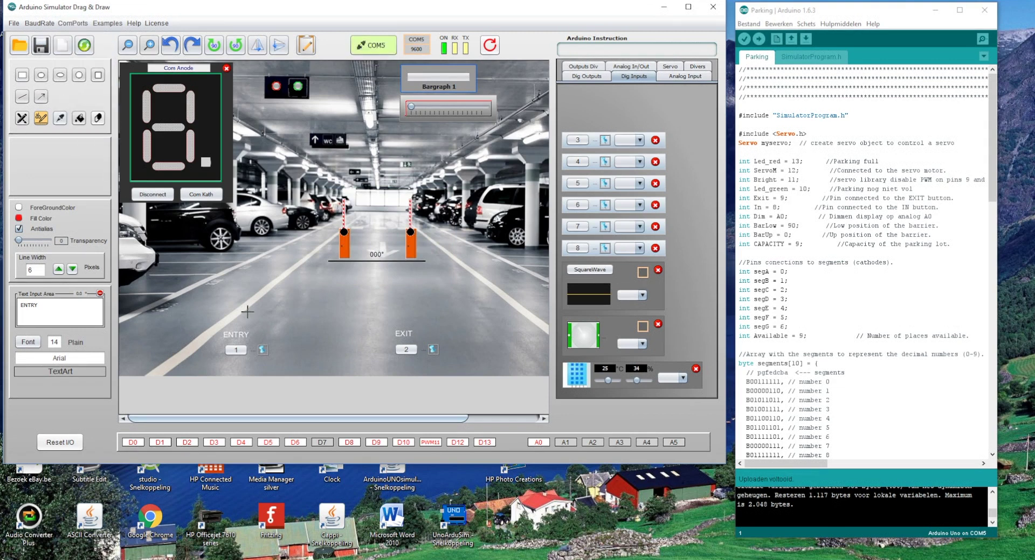